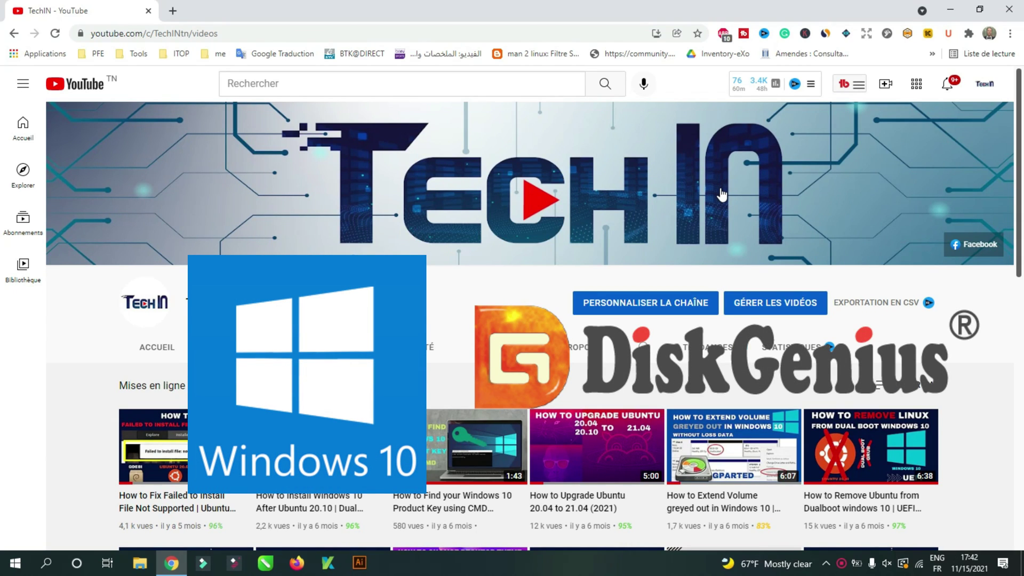
Load diskgenius.com in a new Chrome tab and scroll through its home page
left_click(173, 12)
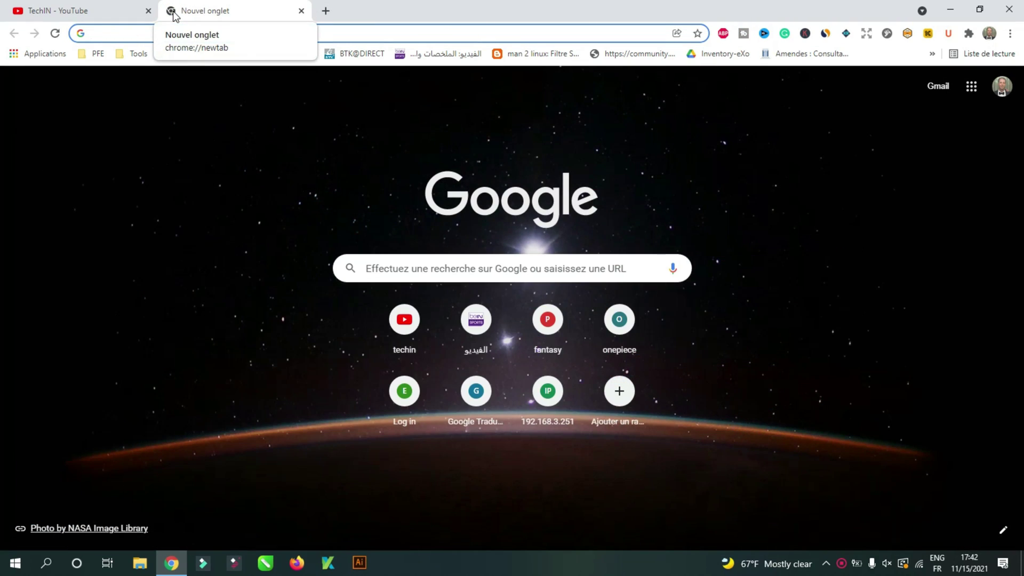
type("disk")
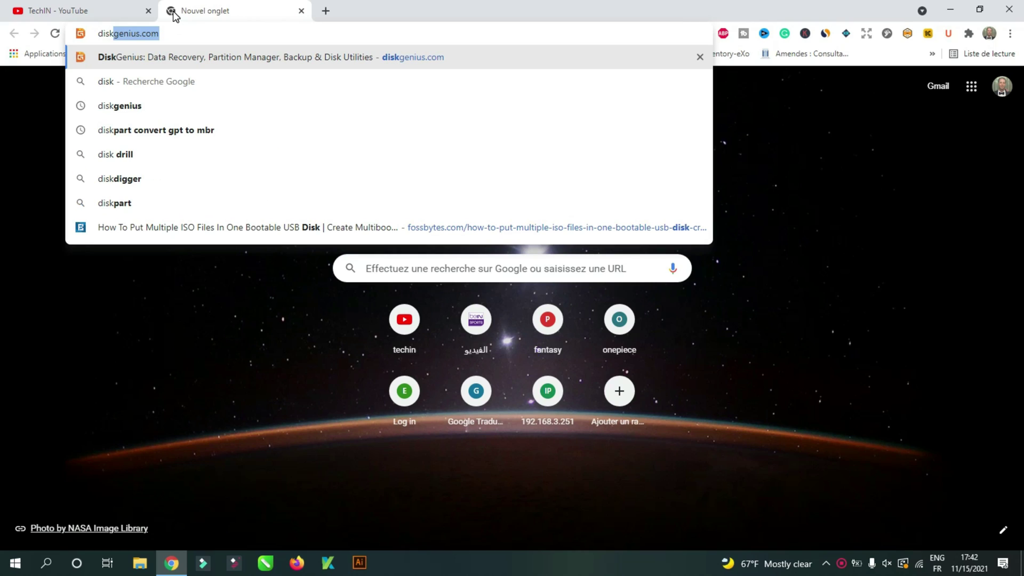
type("geni")
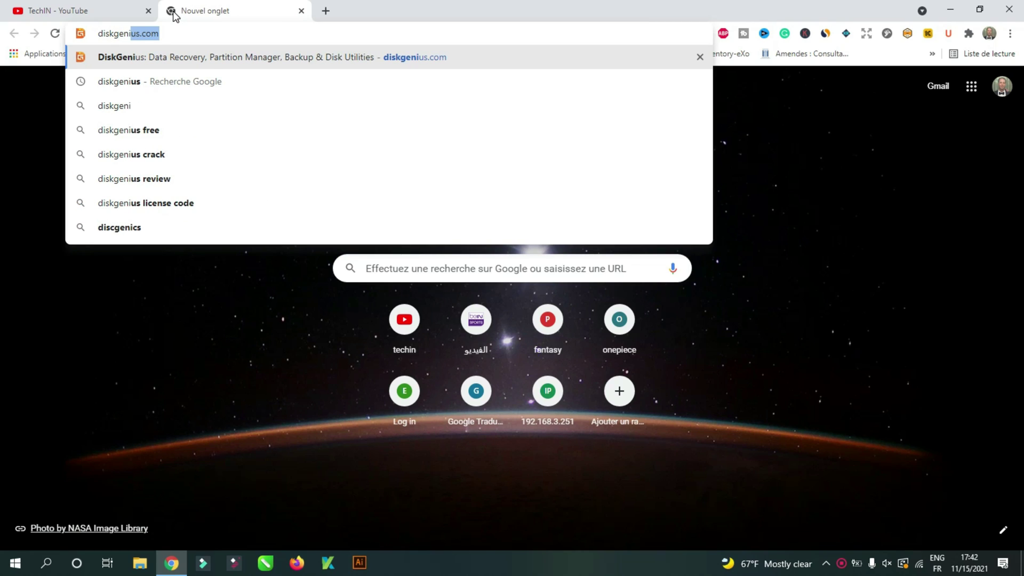
type("us")
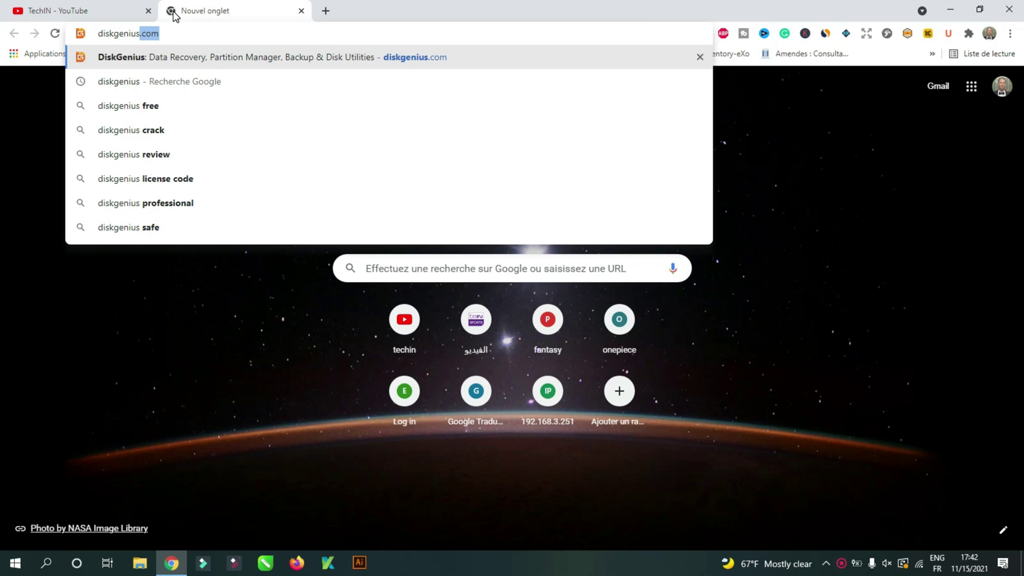
key("Return")
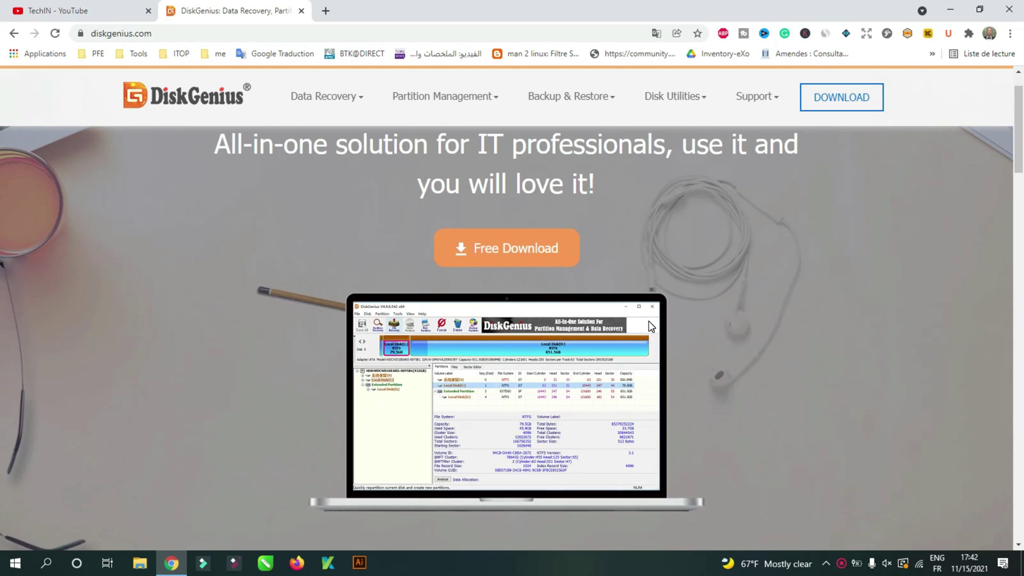
scroll(649, 321, "down", 3)
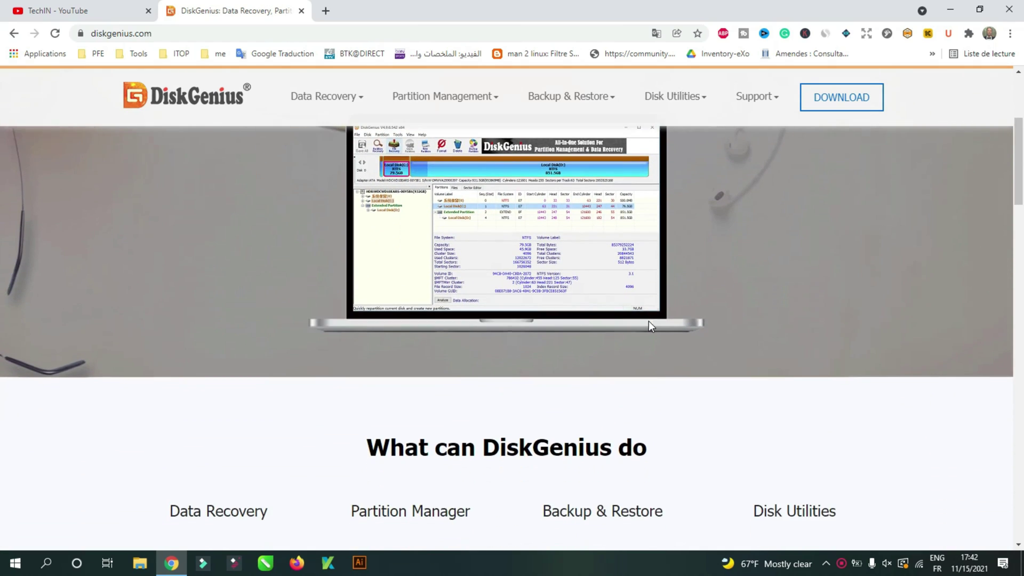
scroll(648, 326, "down", 5)
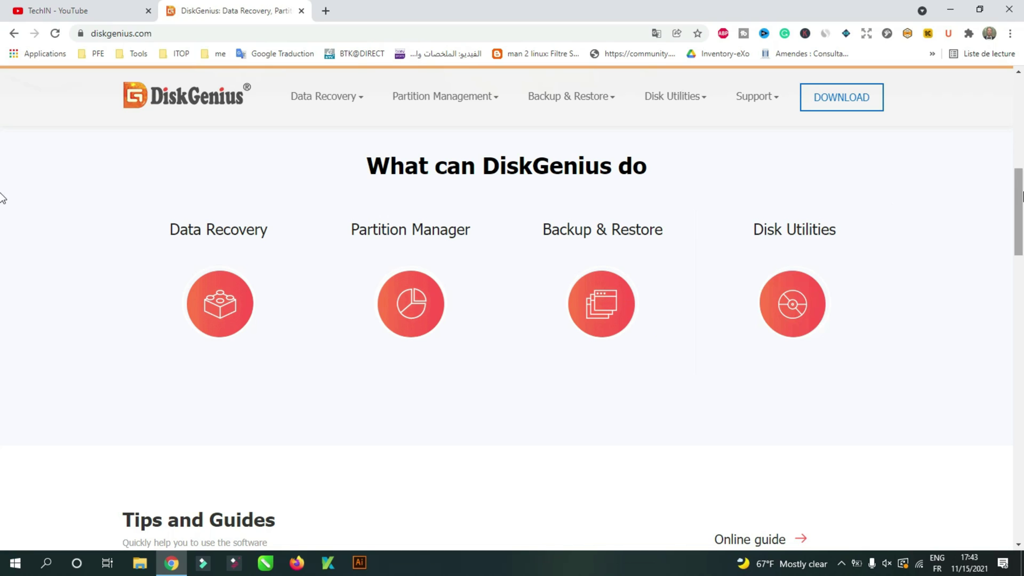
left_click_drag(1020, 190, 1004, 106)
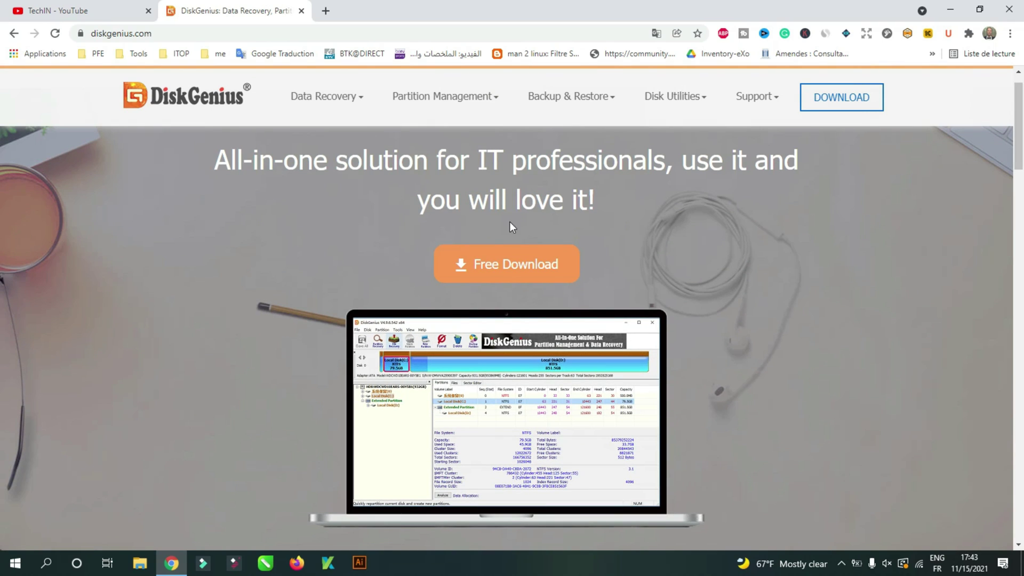
Download the free DiskGenius installer and install it in English to the default folder, accepting the license
left_click(474, 262)
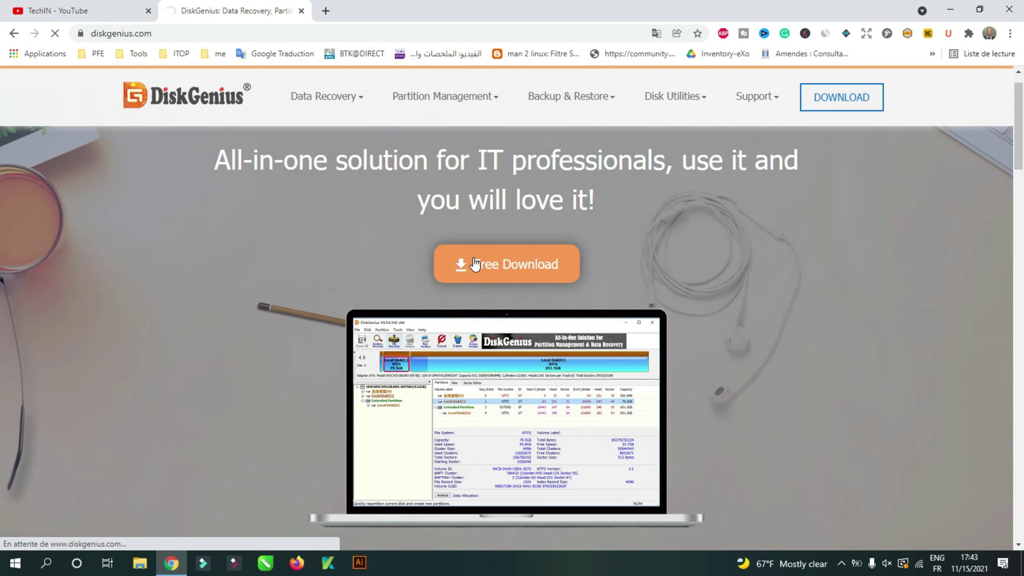
left_click(529, 427)
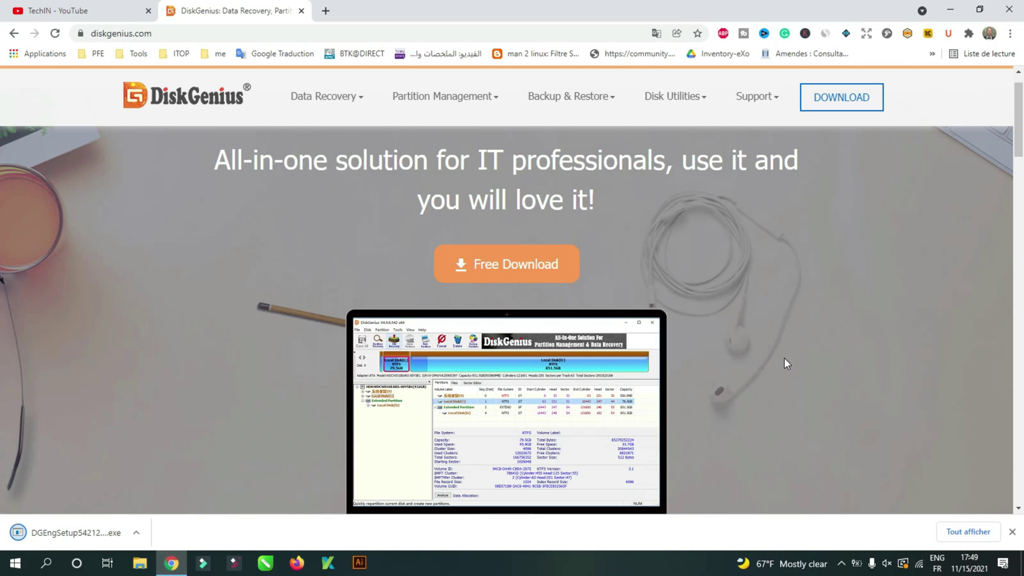
left_click(75, 532)
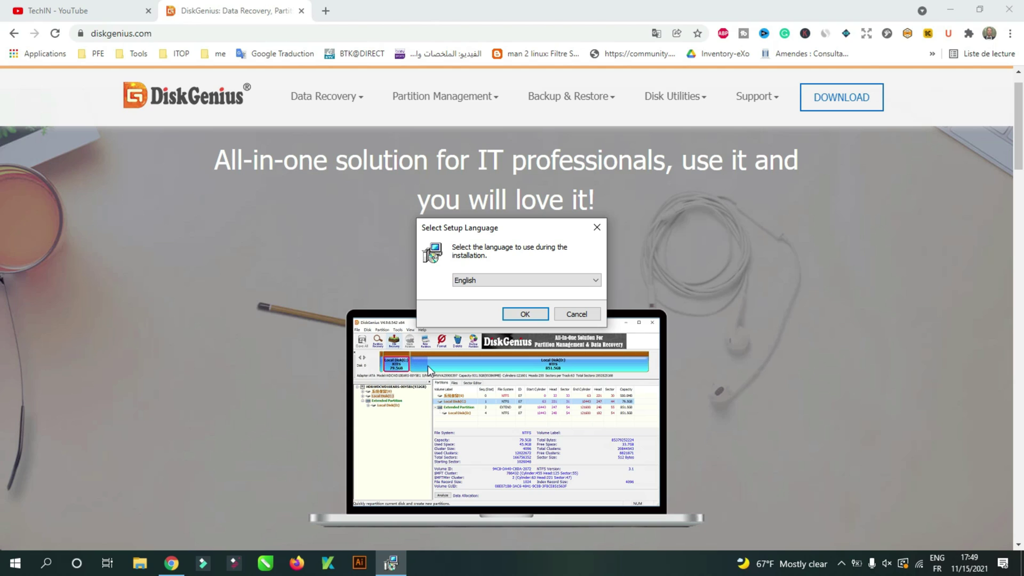
left_click(526, 314)
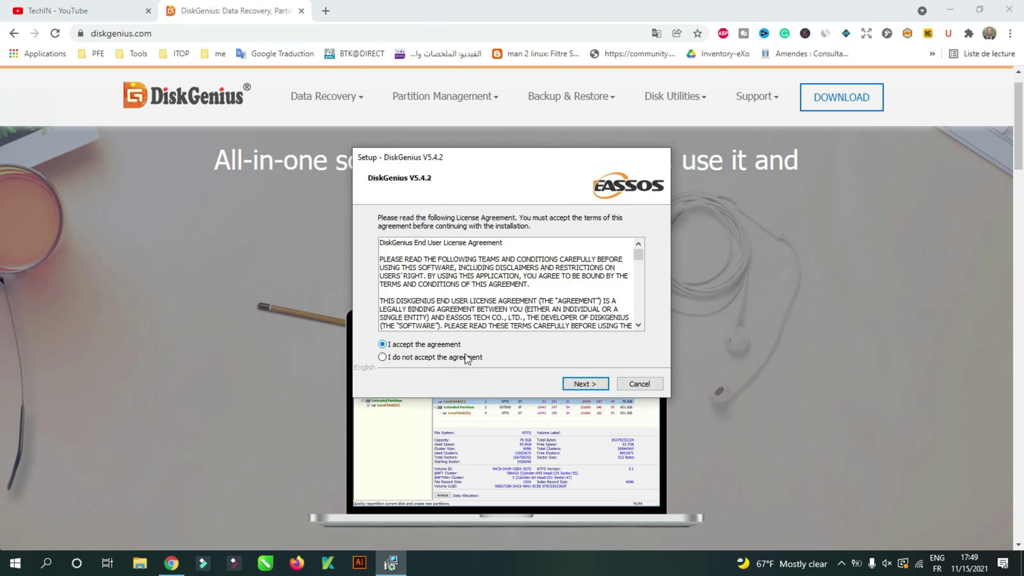
left_click(584, 384)
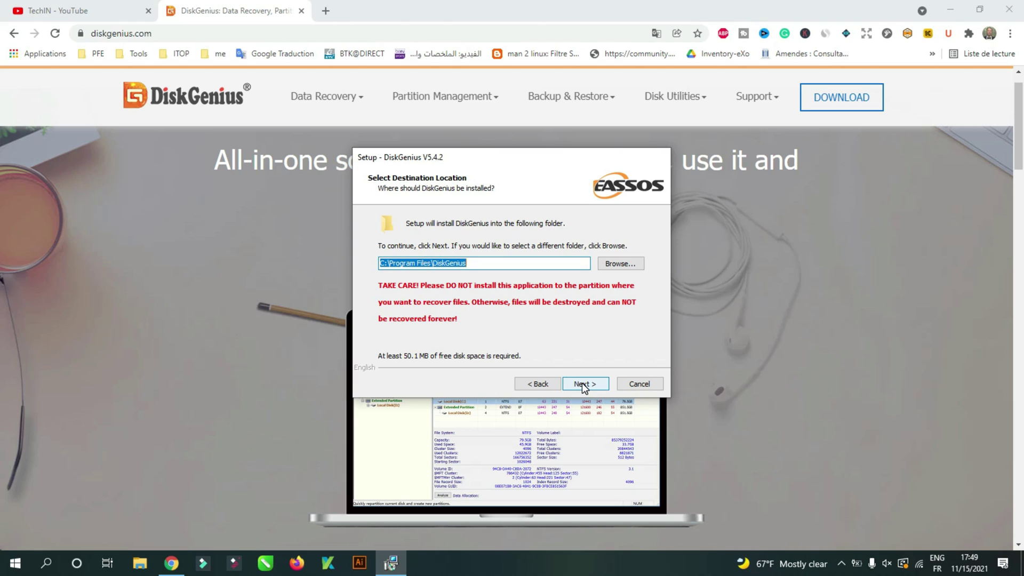
left_click(583, 385)
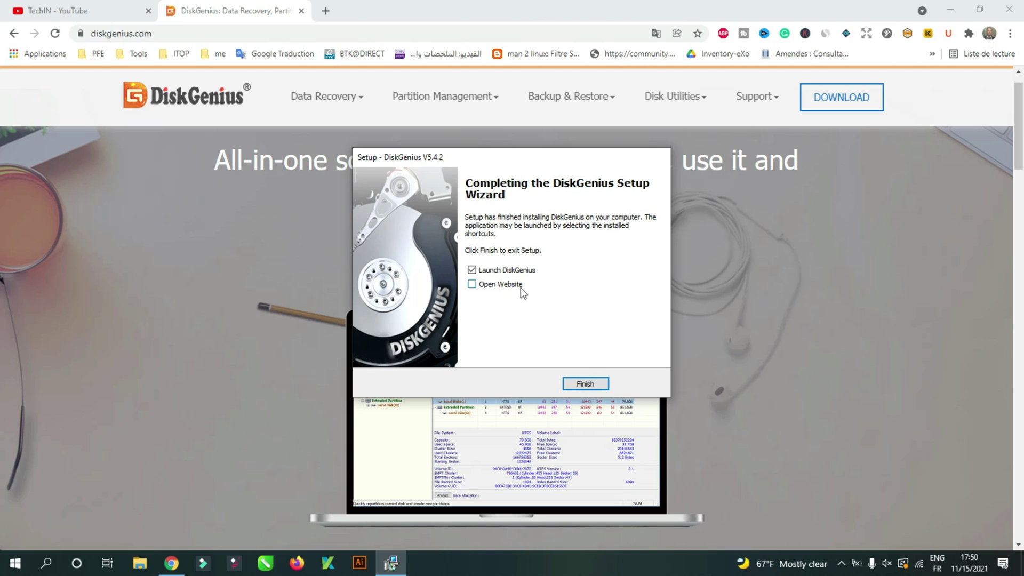
Finish setup with Launch DiskGenius kept, then review the HD0 Hitachi and HD1 SeagateUSB disks
left_click(579, 383)
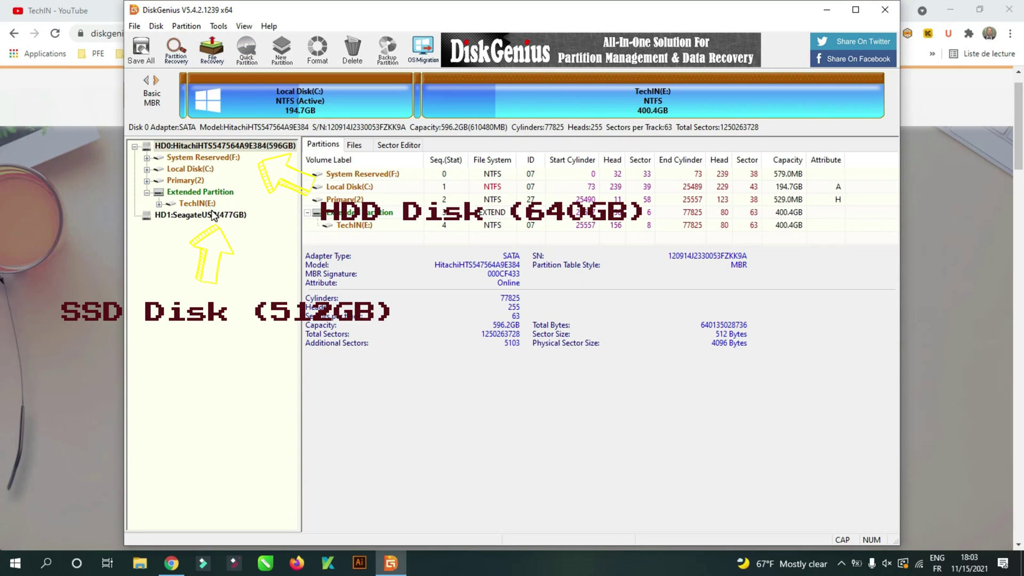
Start Tools > Clone Disk with the HD0 Hitachi disk as the source
left_click(214, 215)
left_click(227, 145)
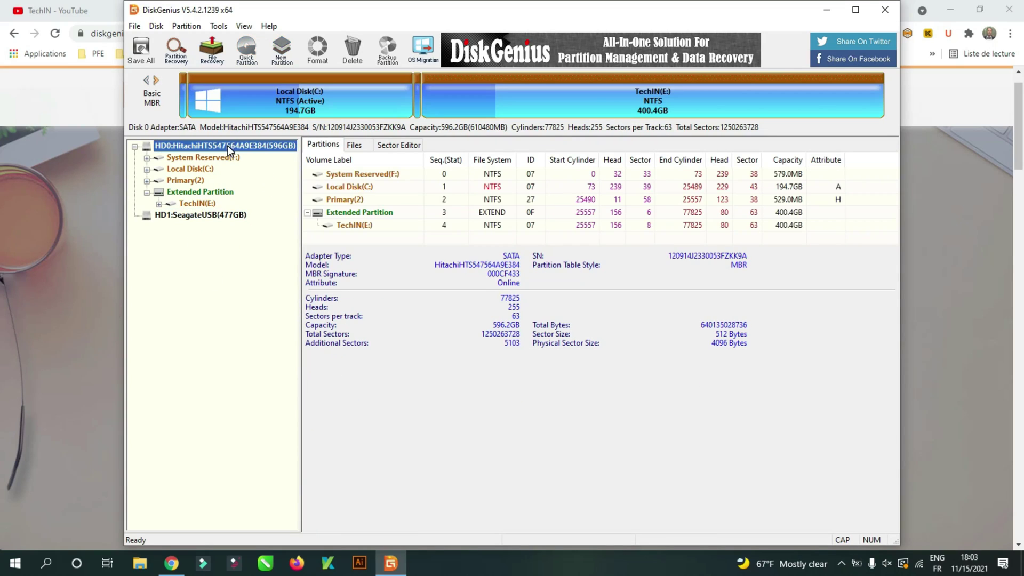
left_click(218, 25)
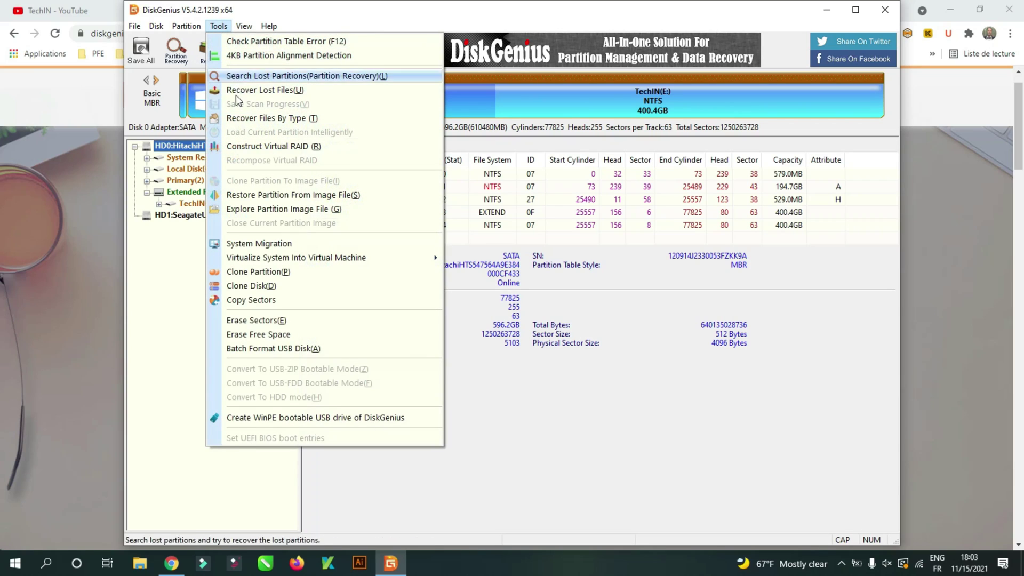
left_click(259, 288)
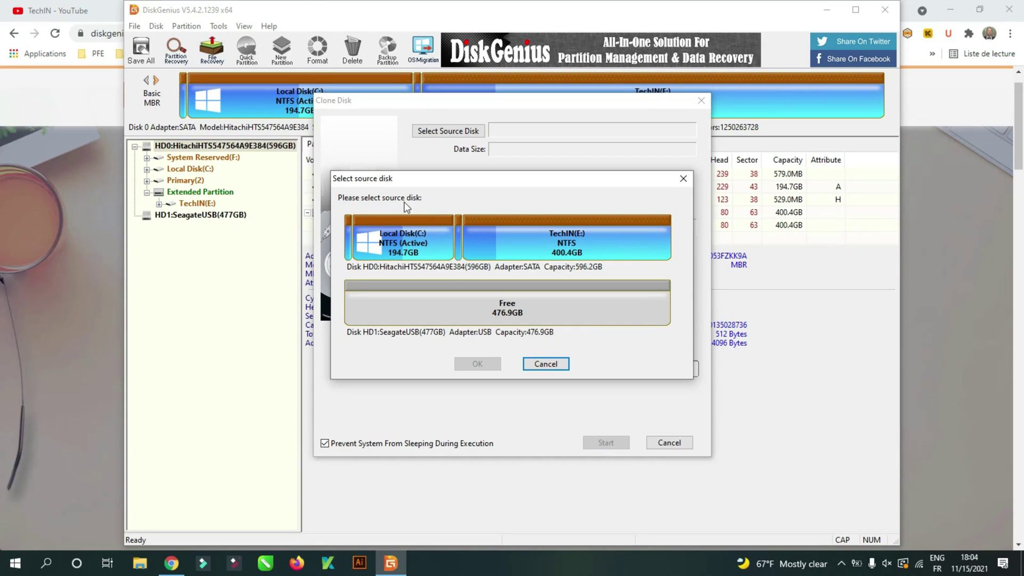
left_click(407, 236)
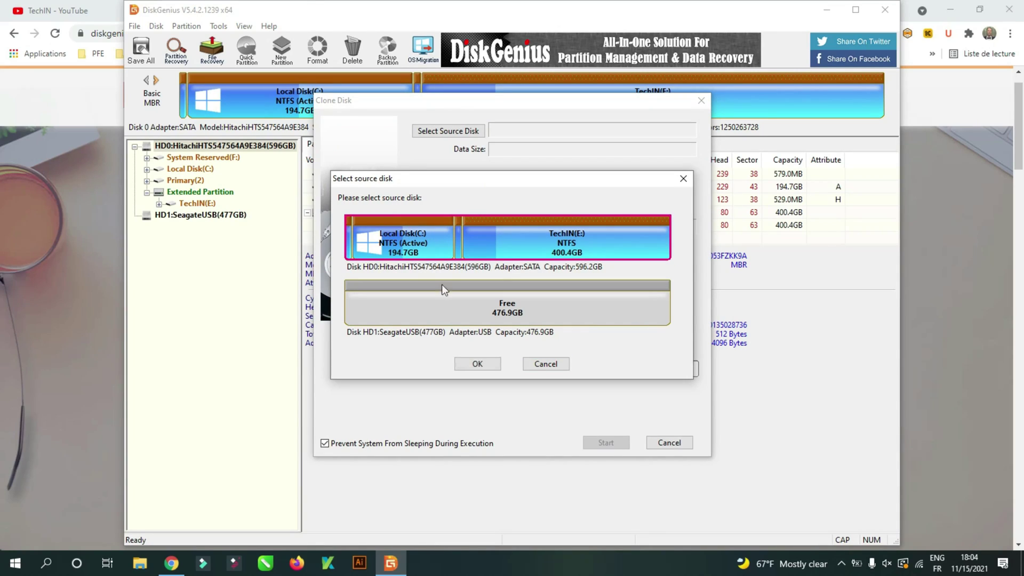
left_click(476, 365)
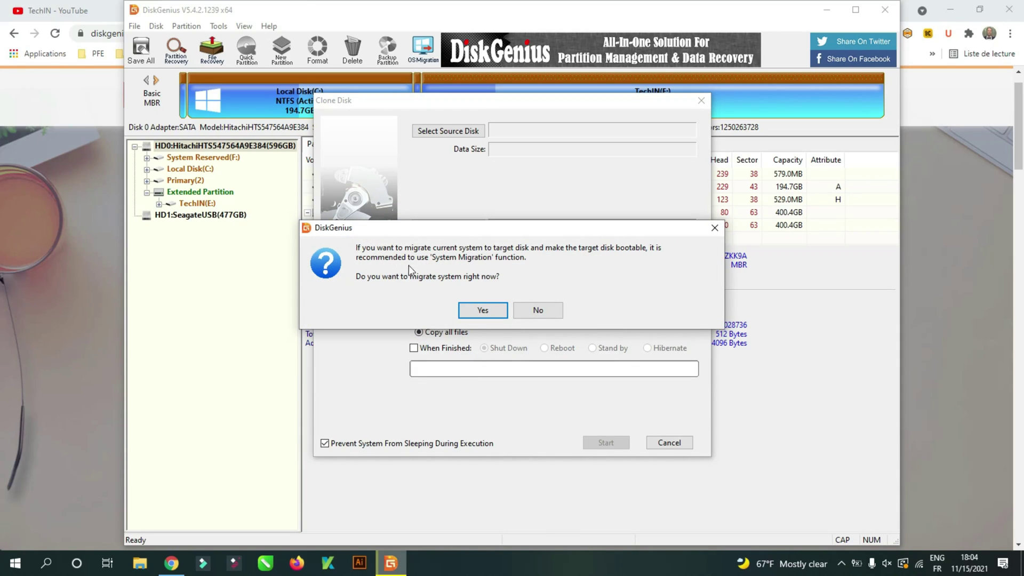
Decline System Migration and select the HD1 SeagateUSB disk as the clone target
left_click(532, 315)
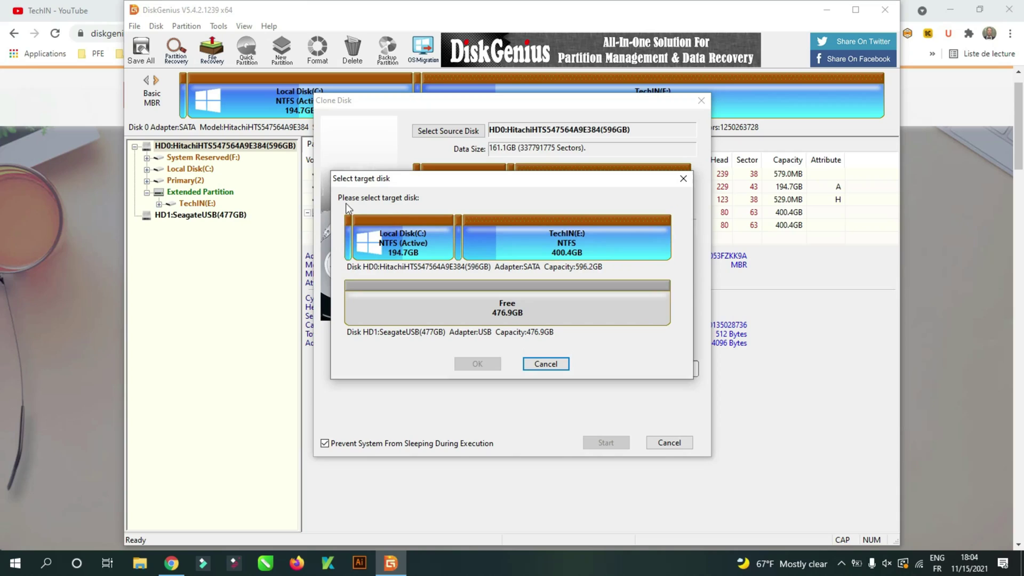
left_click(463, 304)
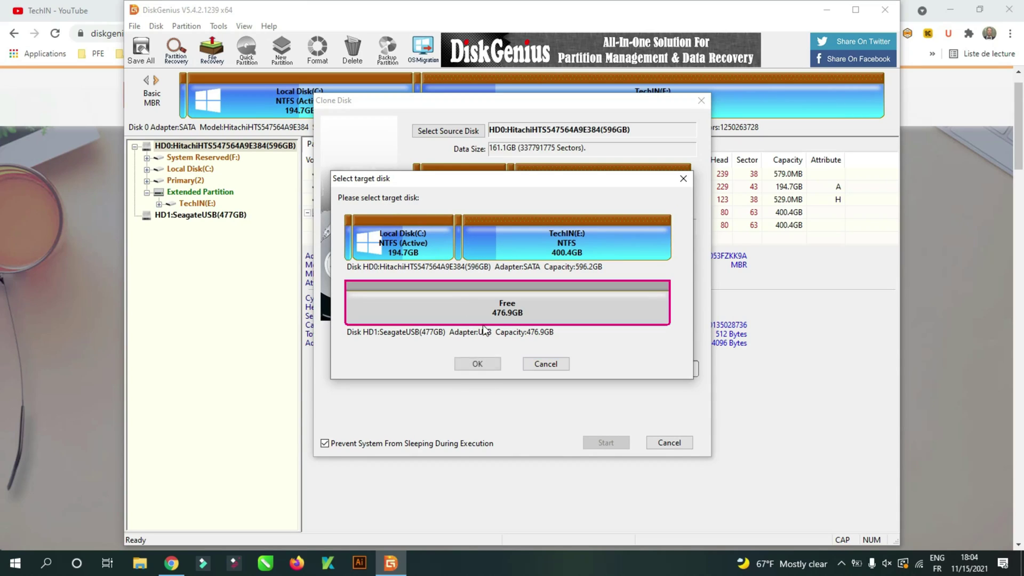
Confirm the Seagate target and keep System Reserved and Primary(2) at their original sizes
left_click(478, 363)
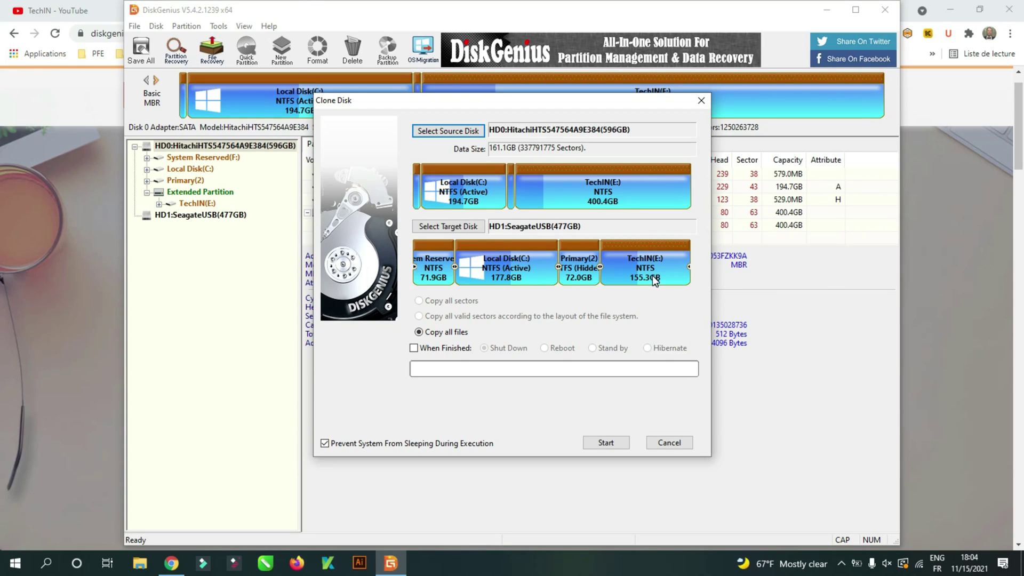
right_click(434, 263)
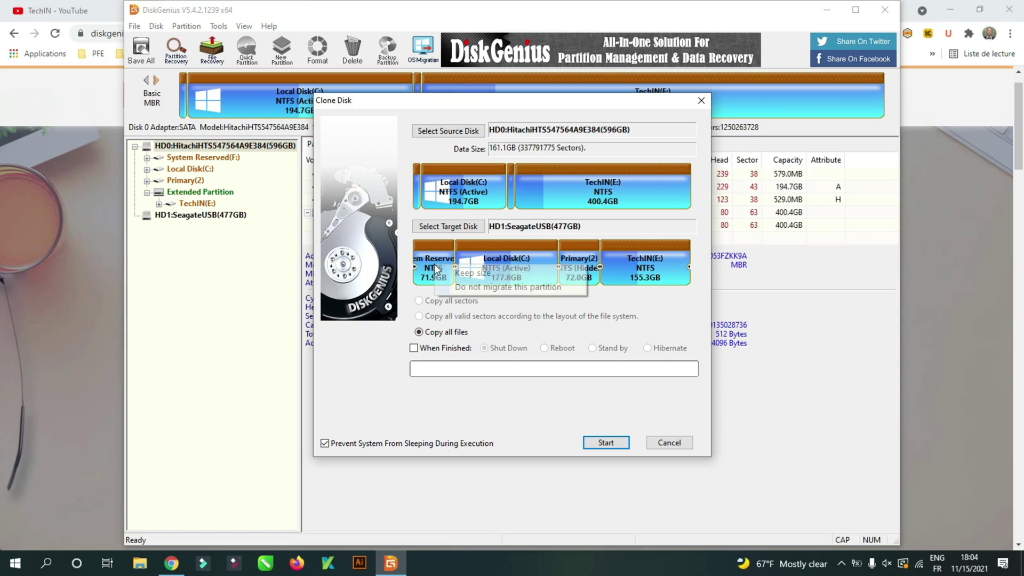
left_click(481, 273)
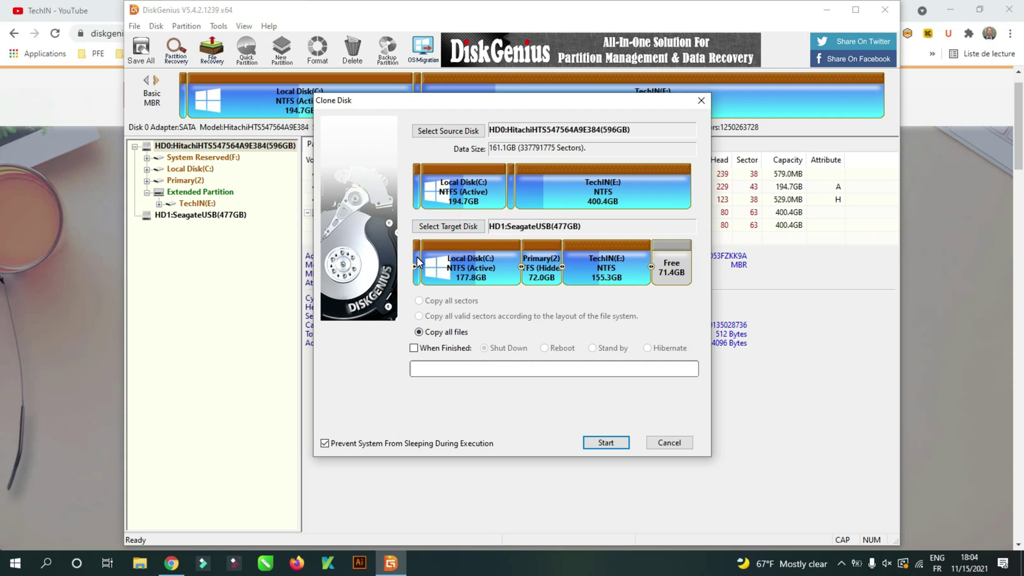
right_click(537, 258)
left_click(568, 272)
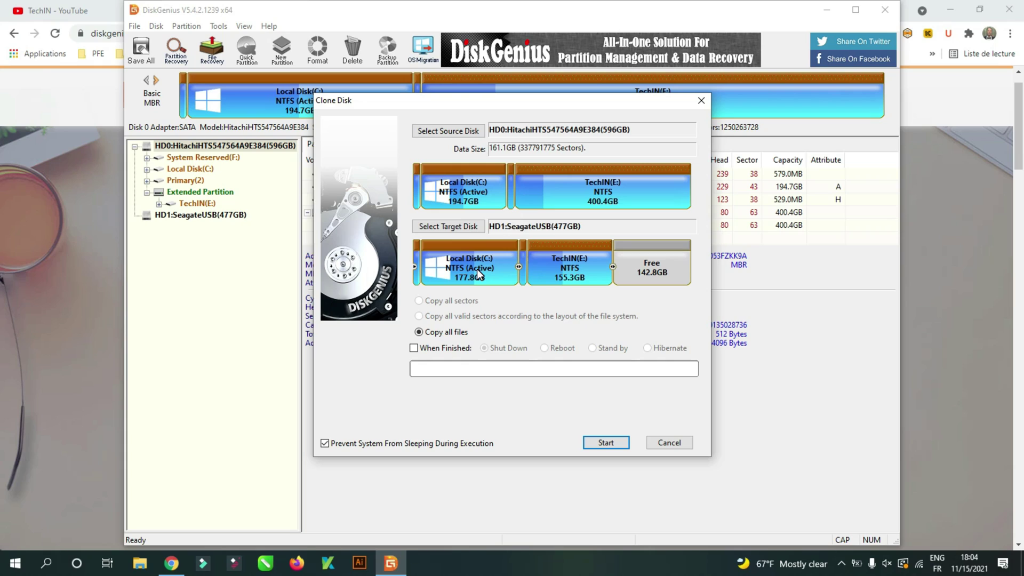
Stretch TechIN(E:) over the remaining free space to 298.1GB
mouse_move(477, 269)
left_click_drag(674, 265, 706, 267)
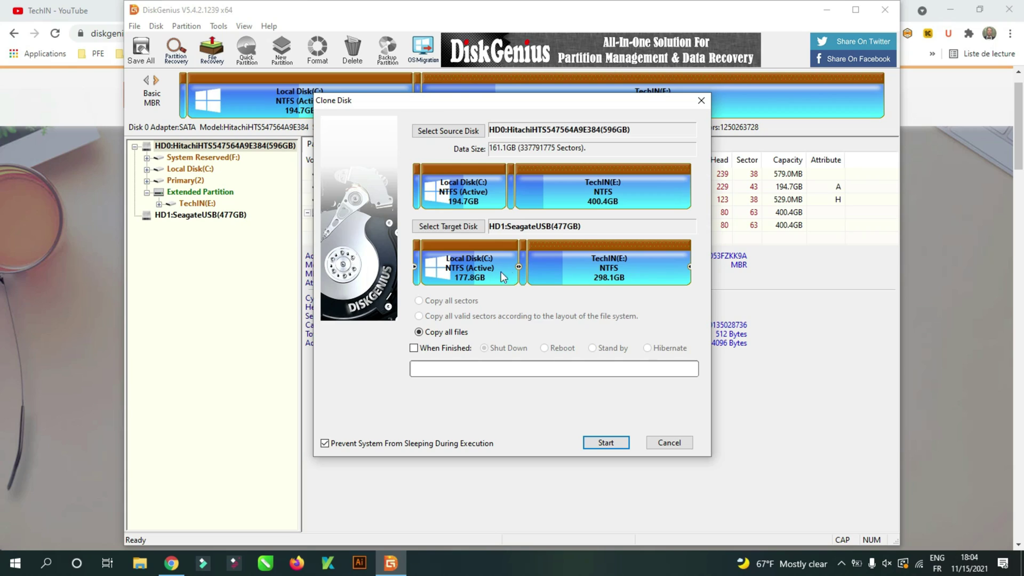
mouse_move(462, 271)
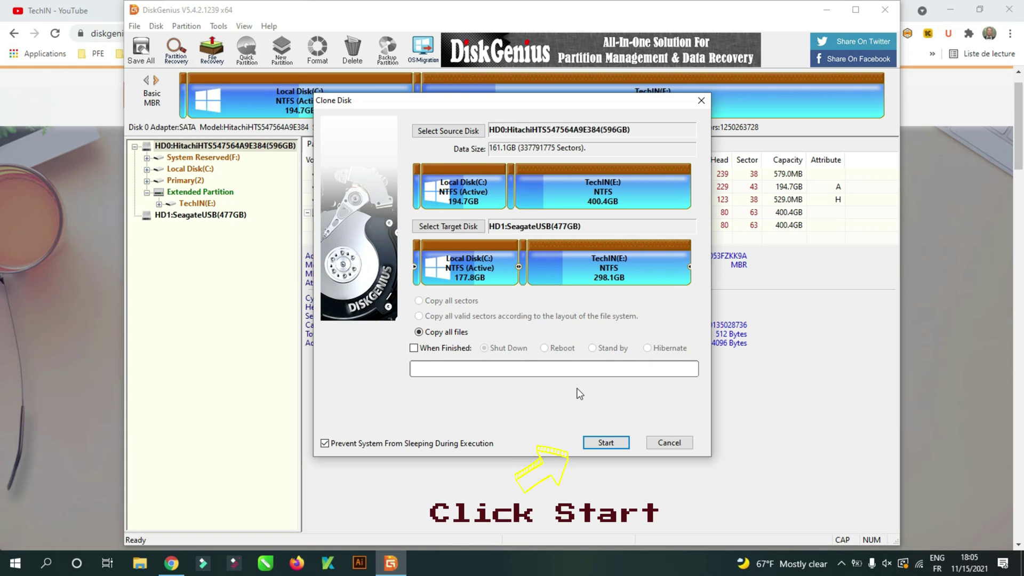
Start the clone and accept that all data on the Seagate USB disk will be overwritten
left_click(603, 444)
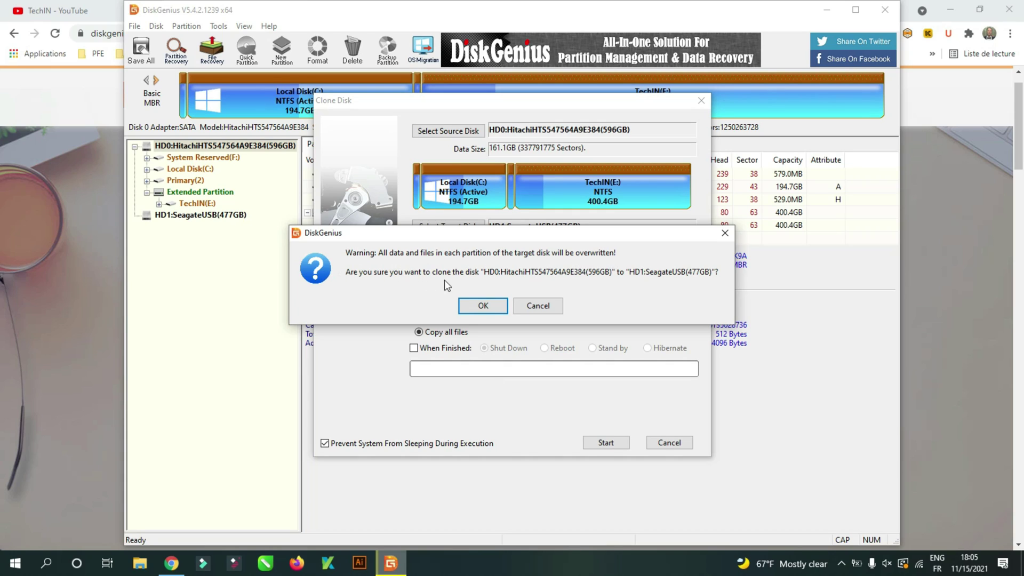
left_click(490, 308)
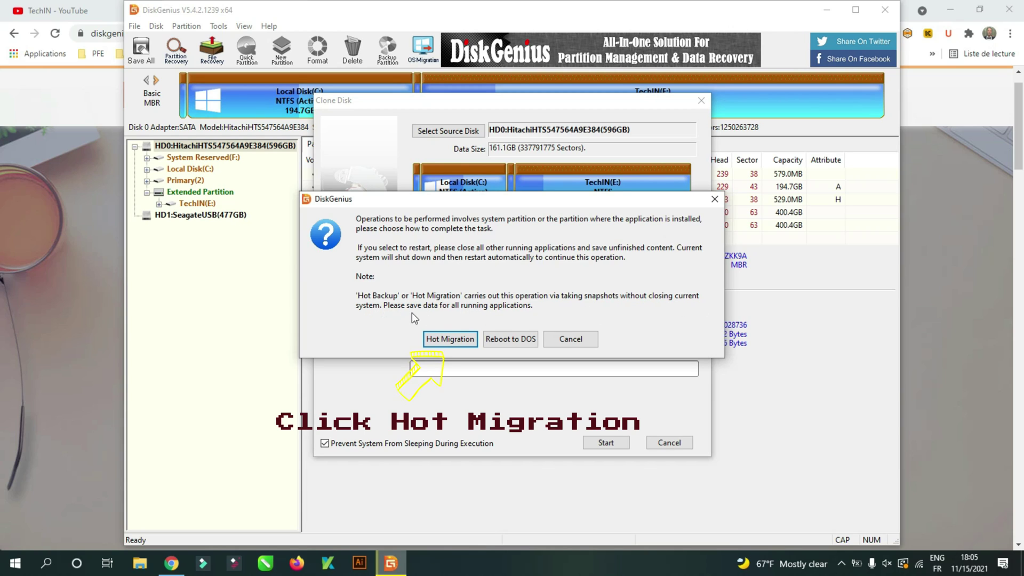
Run the clone as Hot Migration and close it once 182344 MB are copied
left_click(442, 341)
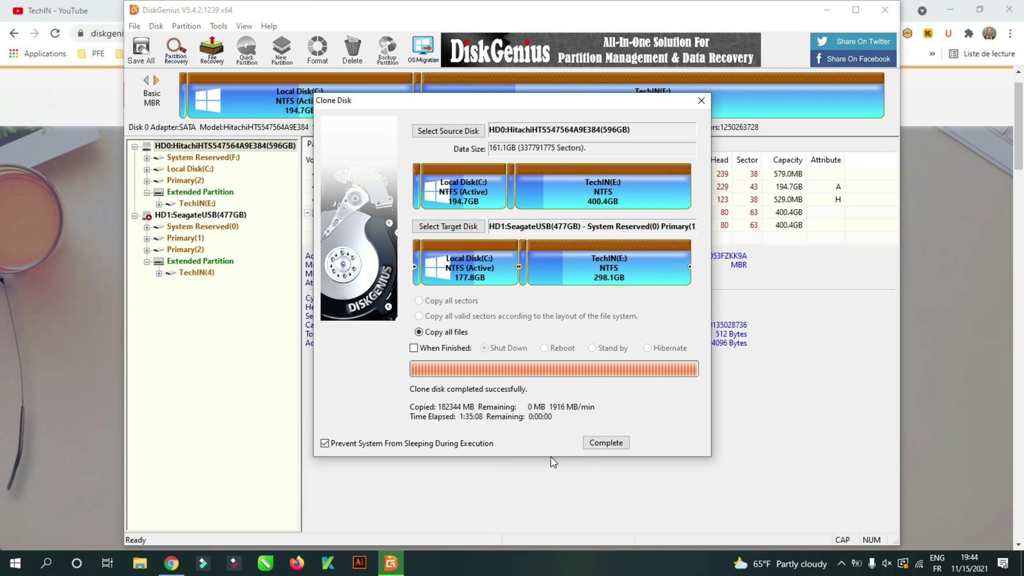
left_click(606, 442)
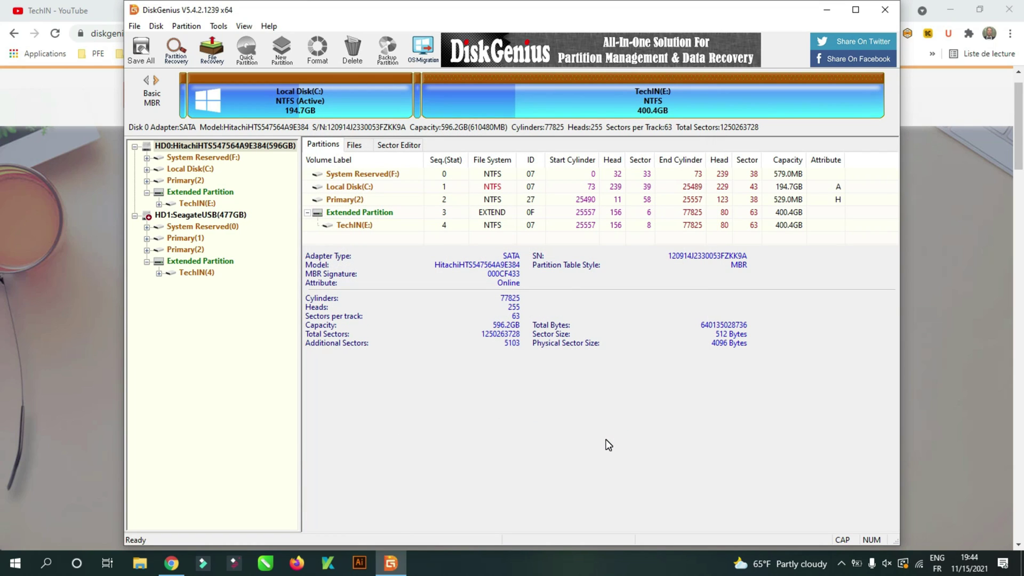
Compare the Seagate USB disk's cloned partitions against the original Hitachi disk's layout
left_click(196, 215)
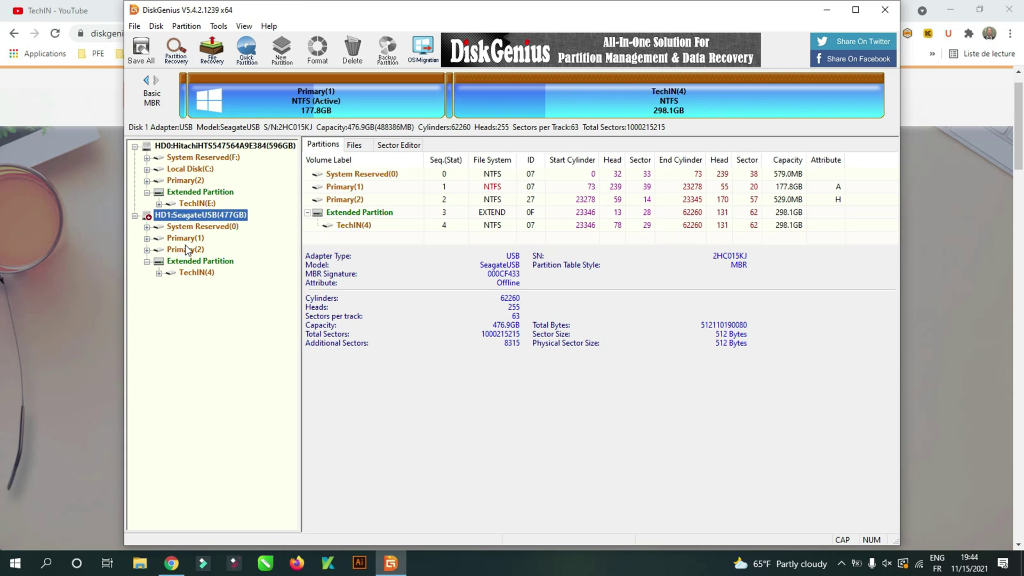
left_click(194, 159)
left_click(194, 215)
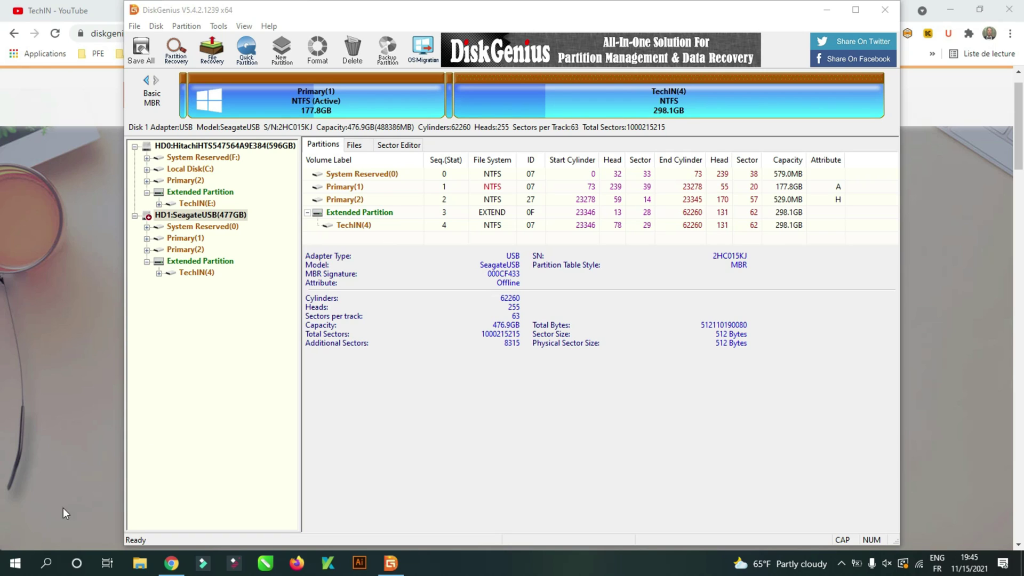
Shut Windows down from the Start menu's Power options
left_click(18, 558)
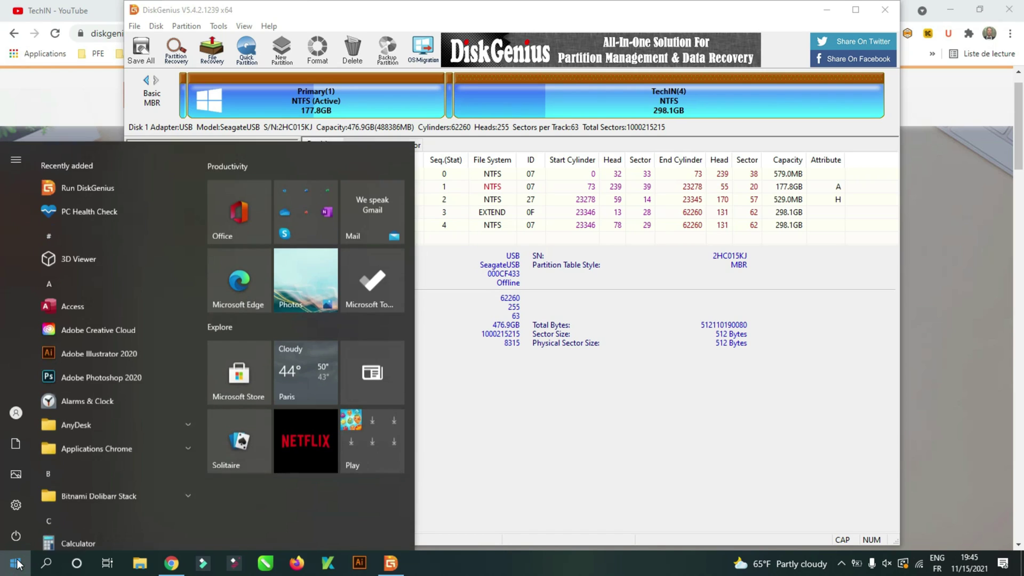
left_click(18, 534)
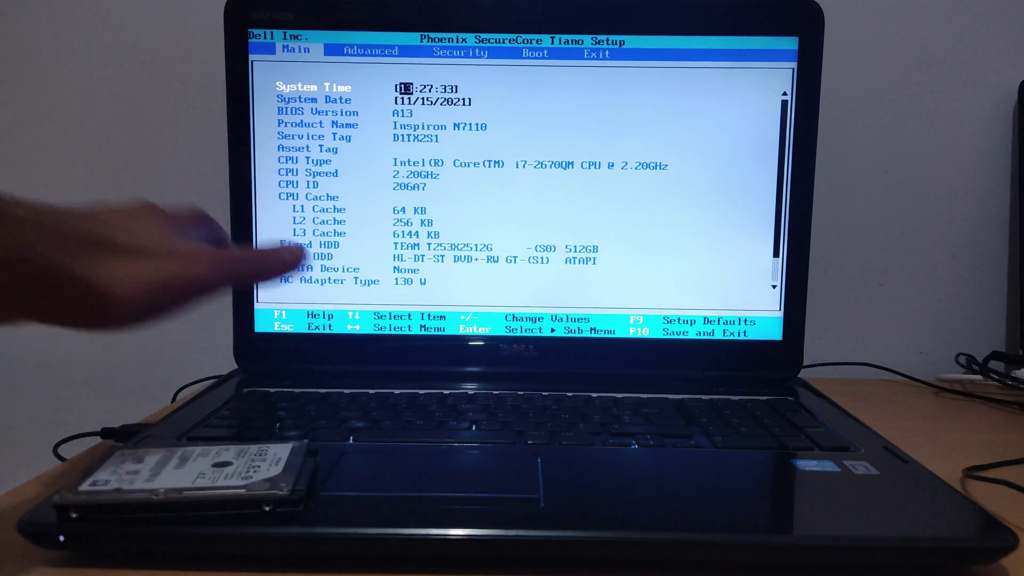
Confirm the 512GB TEAM drive under Fixed HDD, review the boot priority, then reach the Exit page
key("Down")
key("Down")
key("Down")
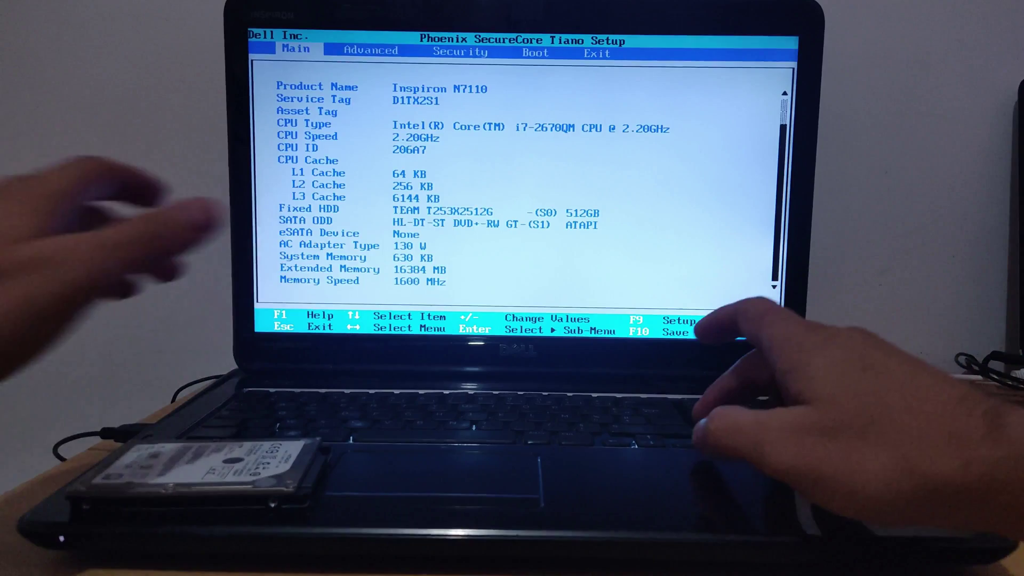
key("Right")
key("Right")
key("Right")
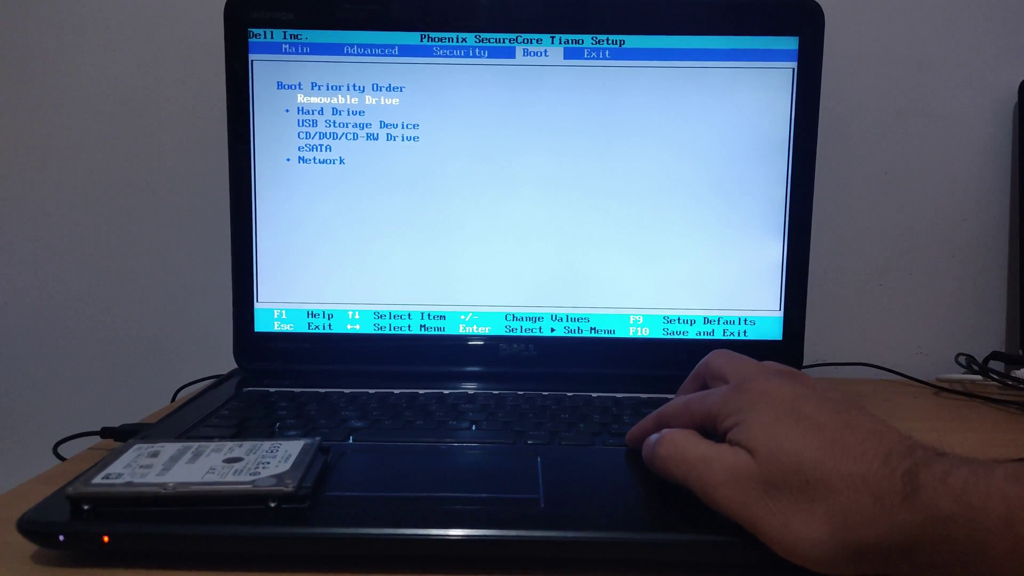
key("Right")
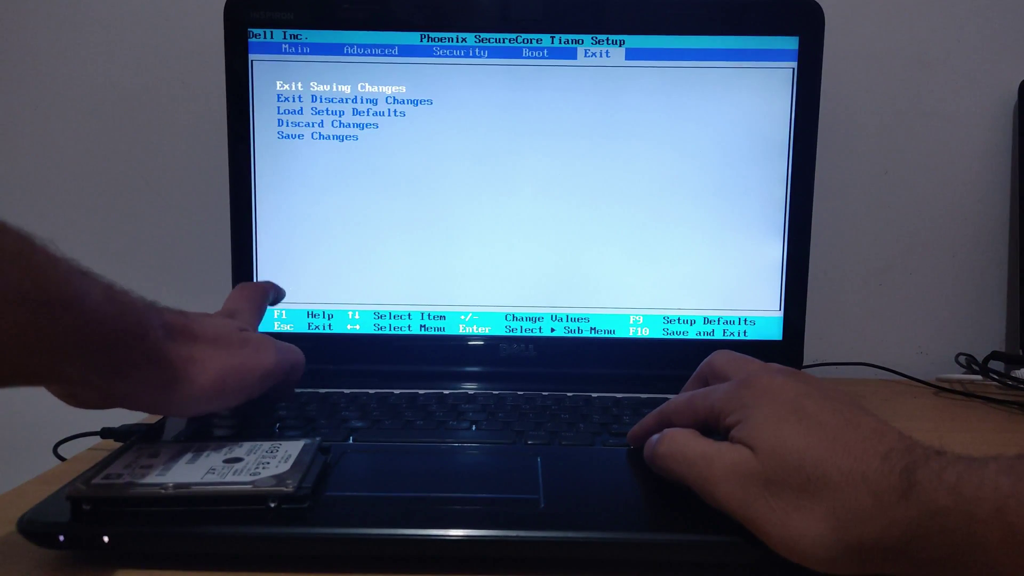